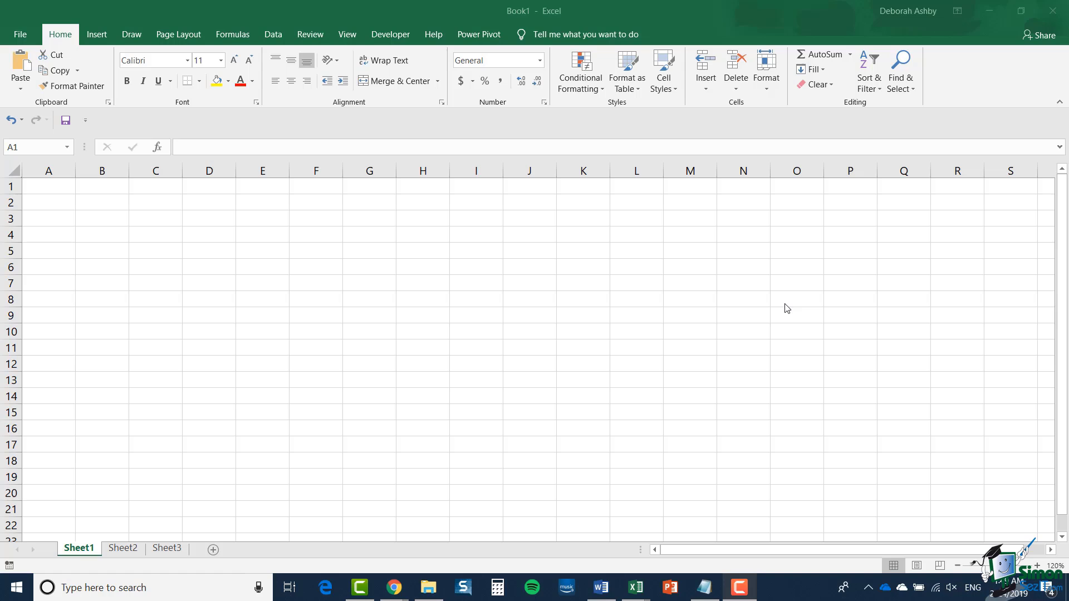
Start a From Web import and connect to the pasted uk.finance.yahoo.com world-indices address.
left_click(271, 35)
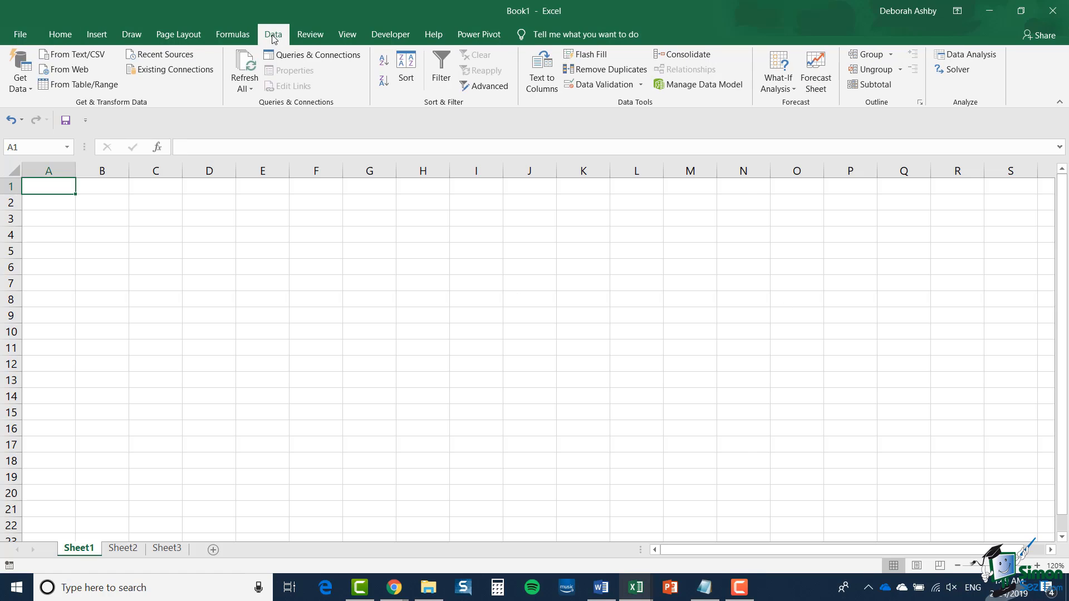
left_click(29, 85)
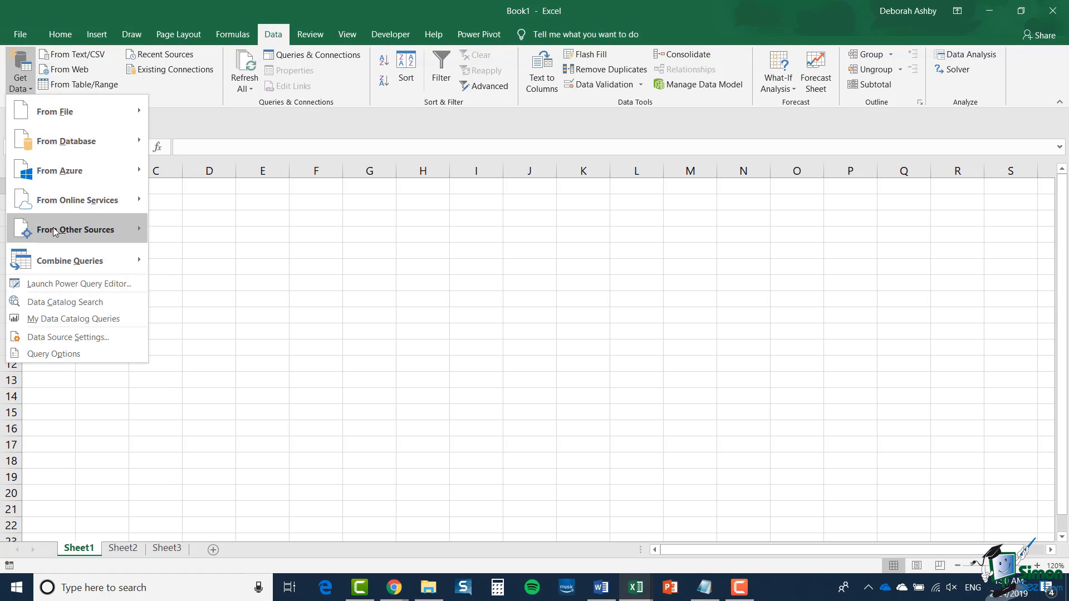
mouse_move(55, 231)
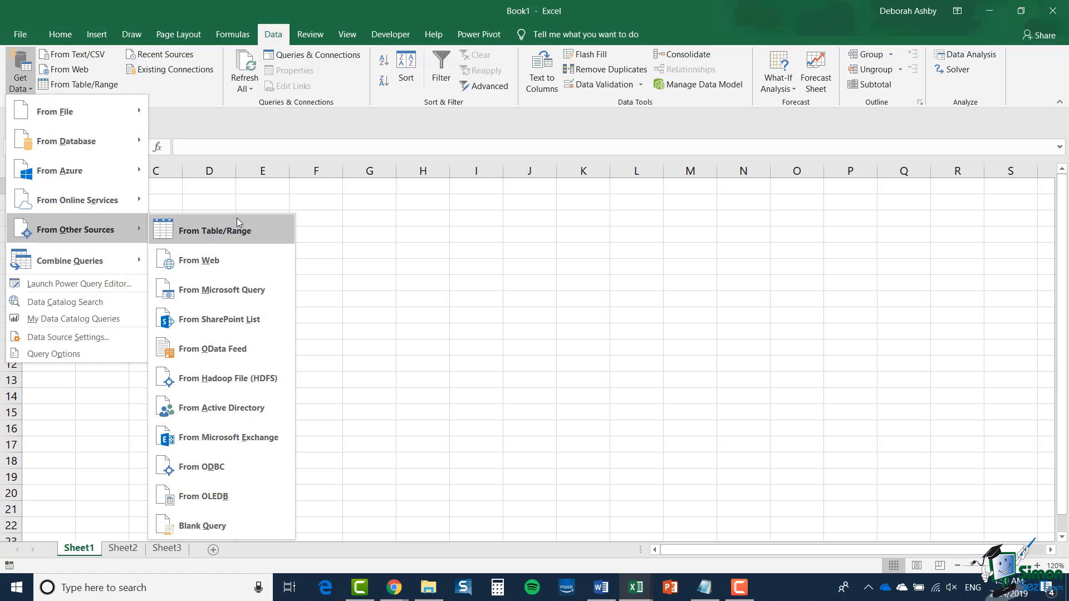
left_click(241, 260)
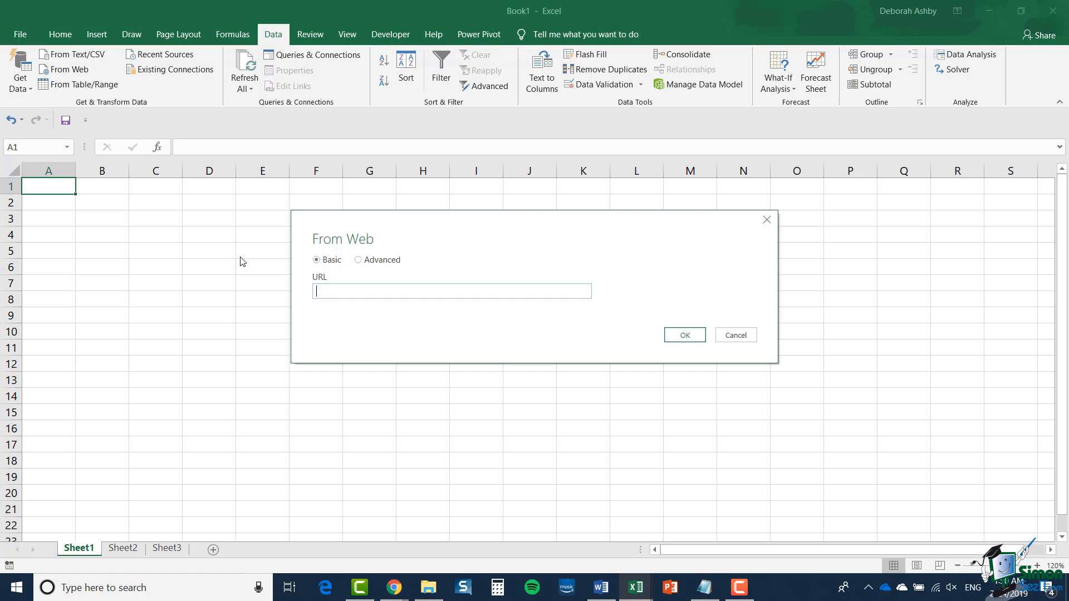
type("https://uk.finance.yahoo.com/world-indices")
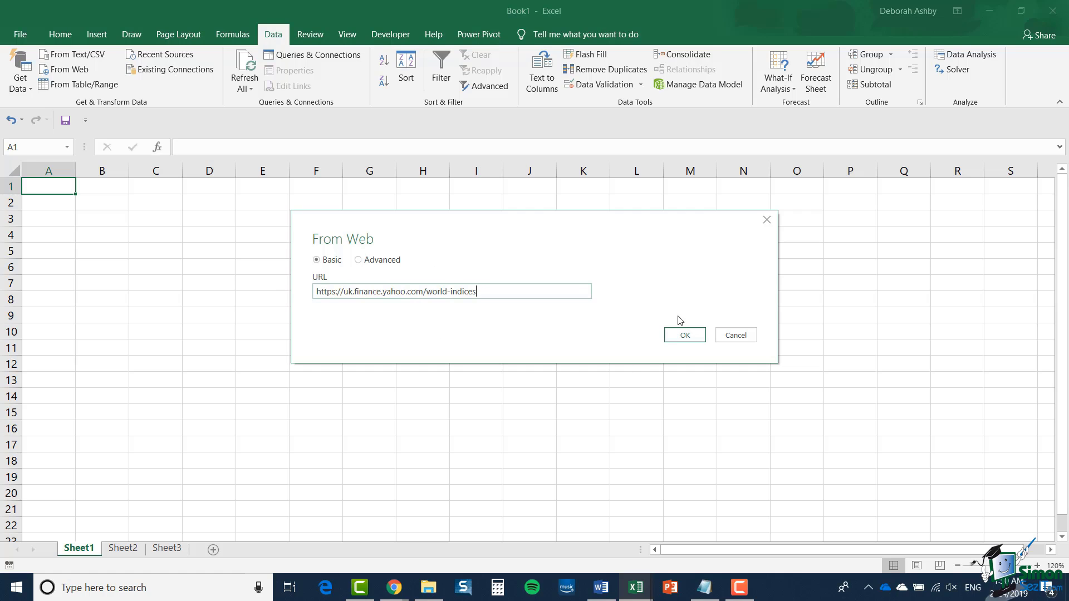
left_click(685, 336)
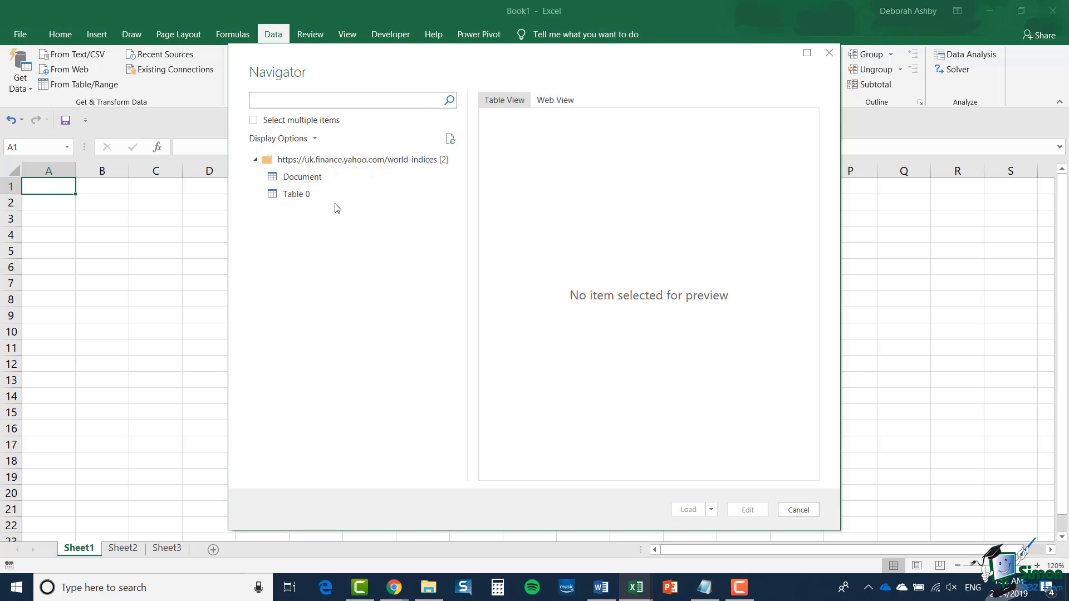
Preview Table 0 in the Navigator and choose Load To for it.
left_click(300, 196)
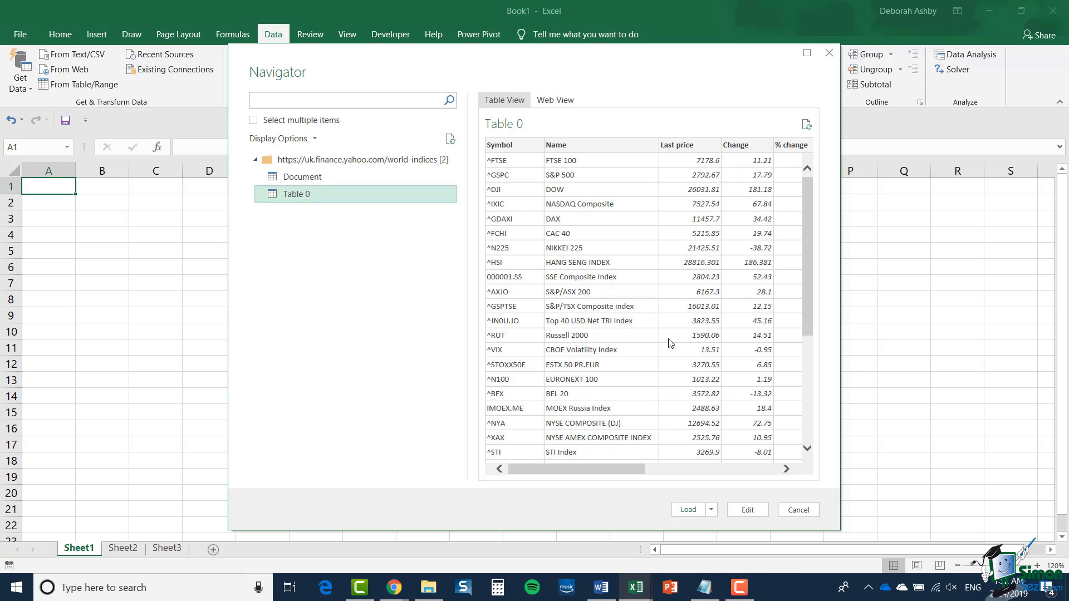
left_click(711, 510)
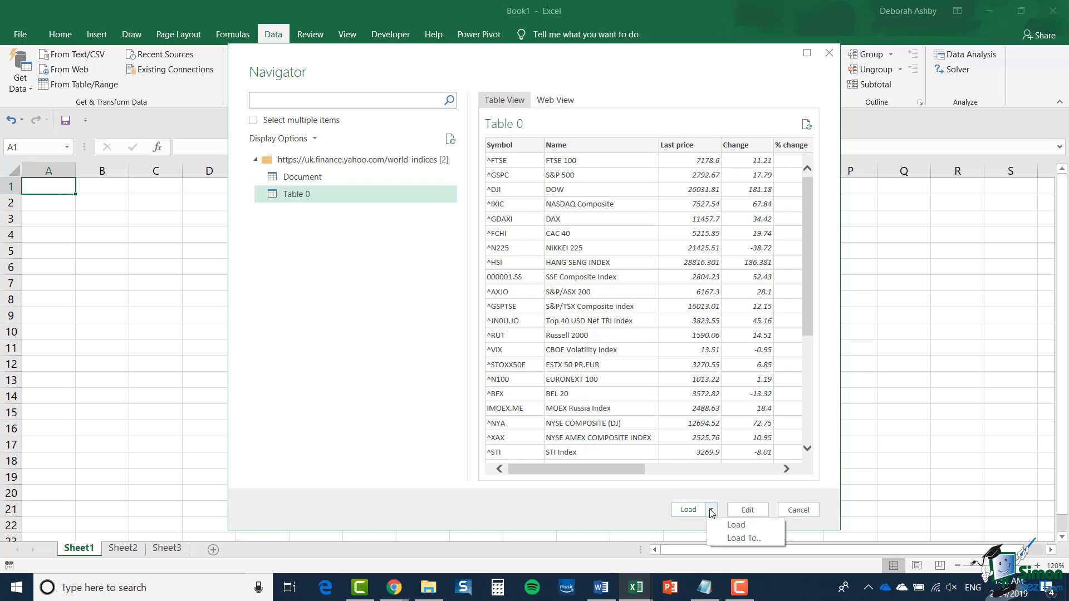
left_click(760, 539)
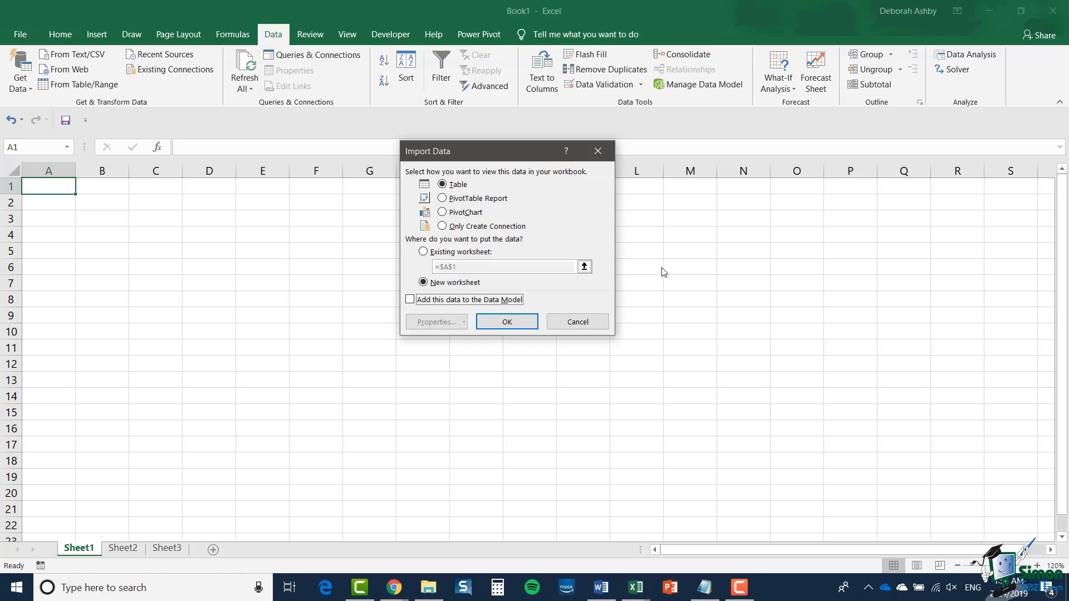
Load Table 0 onto the existing worksheet at cell $A$1.
left_click(424, 252)
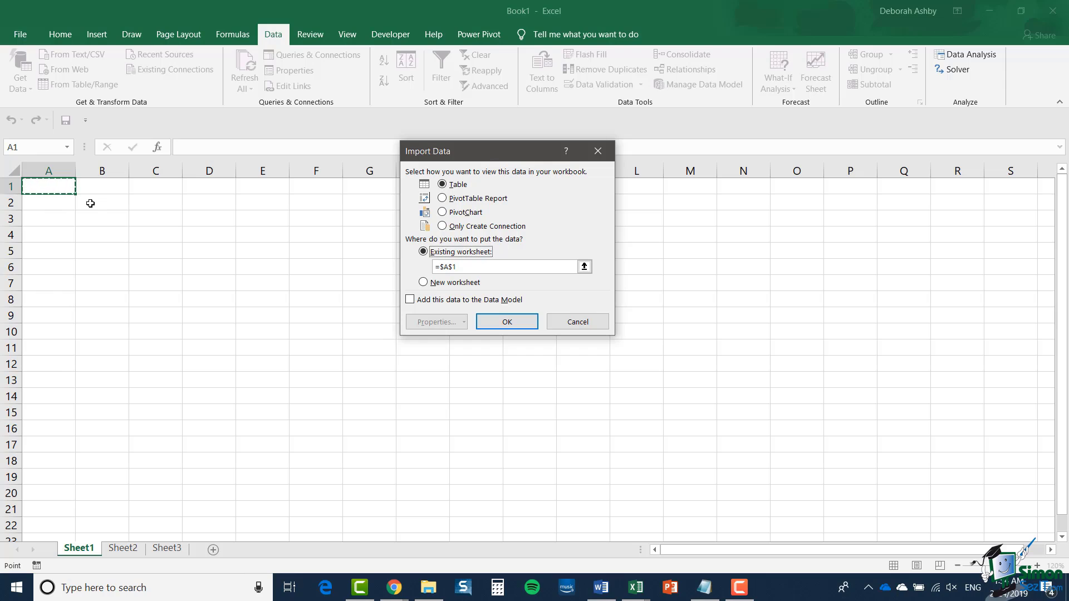
left_click(507, 324)
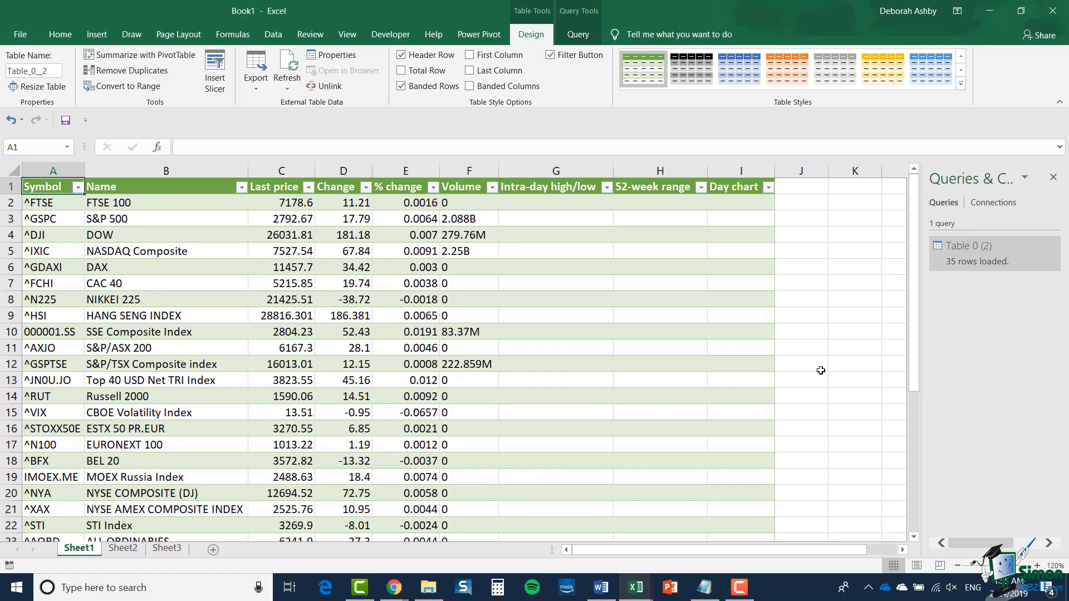
Check the table's extent and FTSE 100 values, then widen the Queries & Connections pane.
left_click(142, 206)
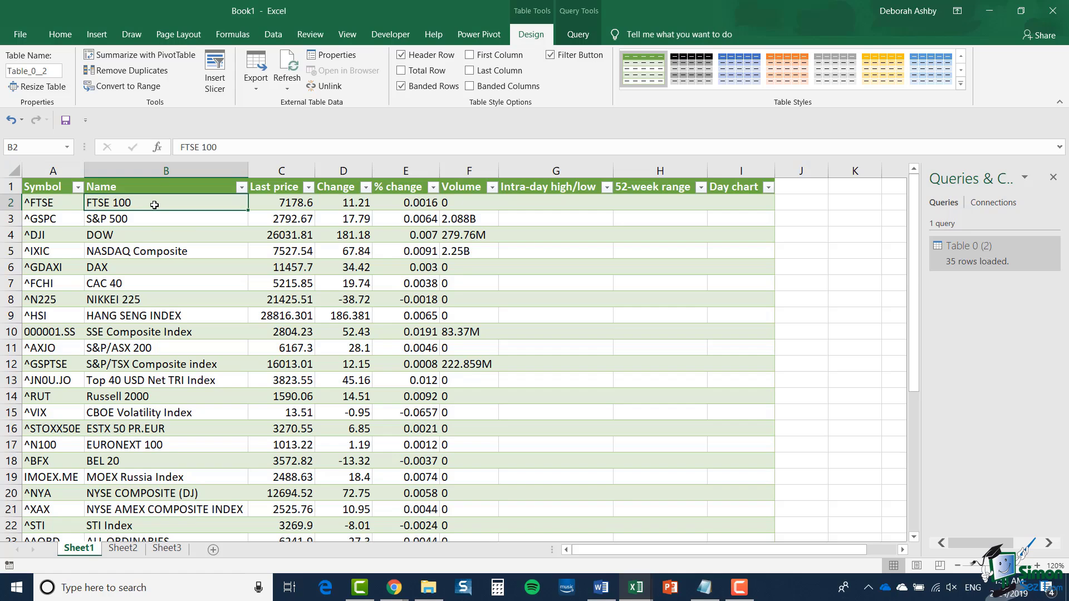
key("ctrl+Down")
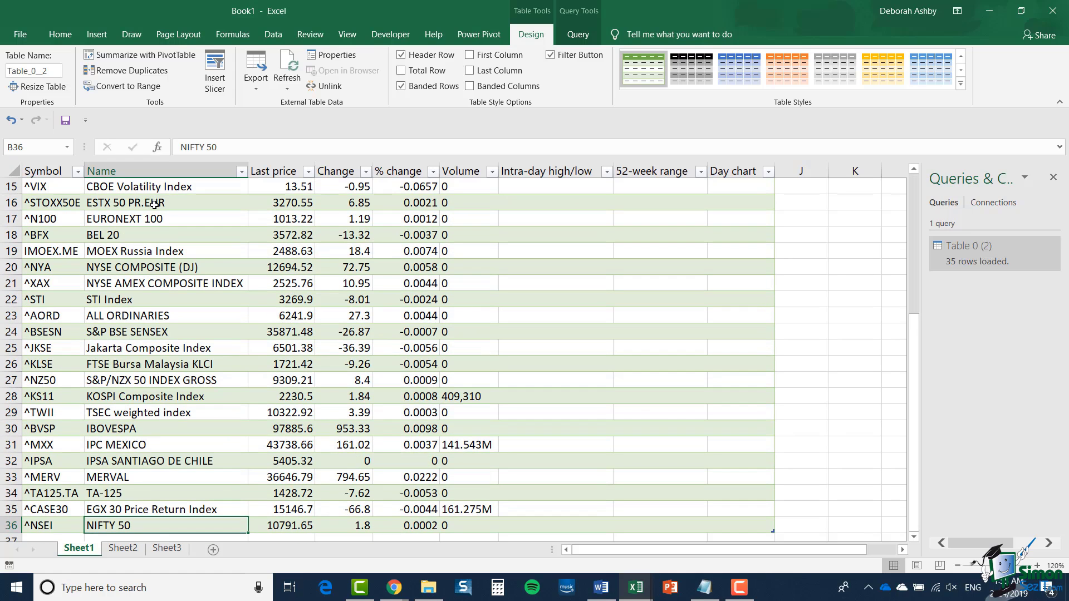
key("ctrl+Up")
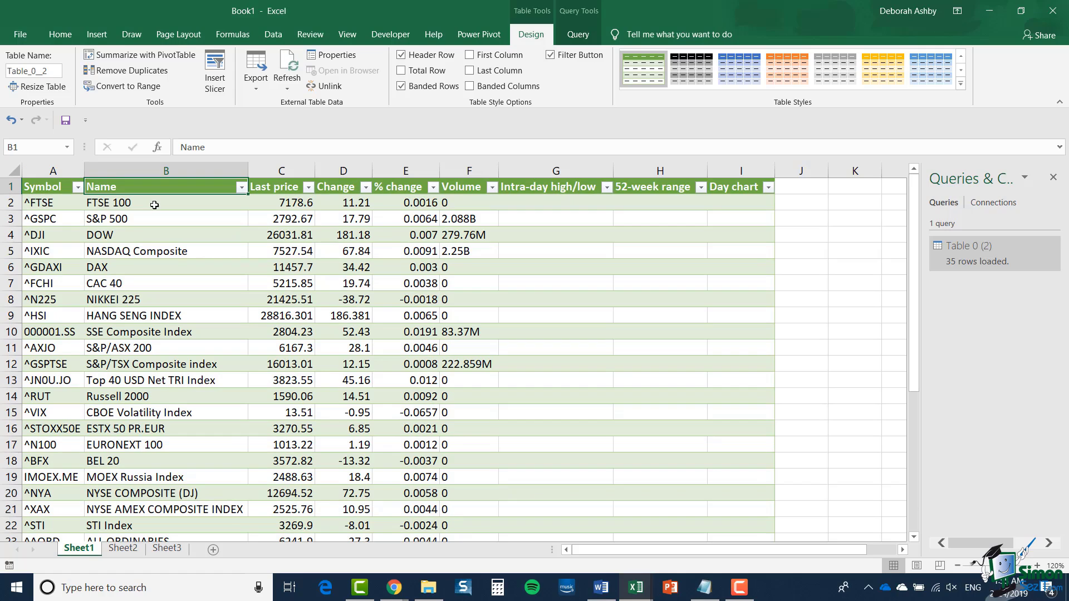
left_click(281, 205)
left_click(350, 206)
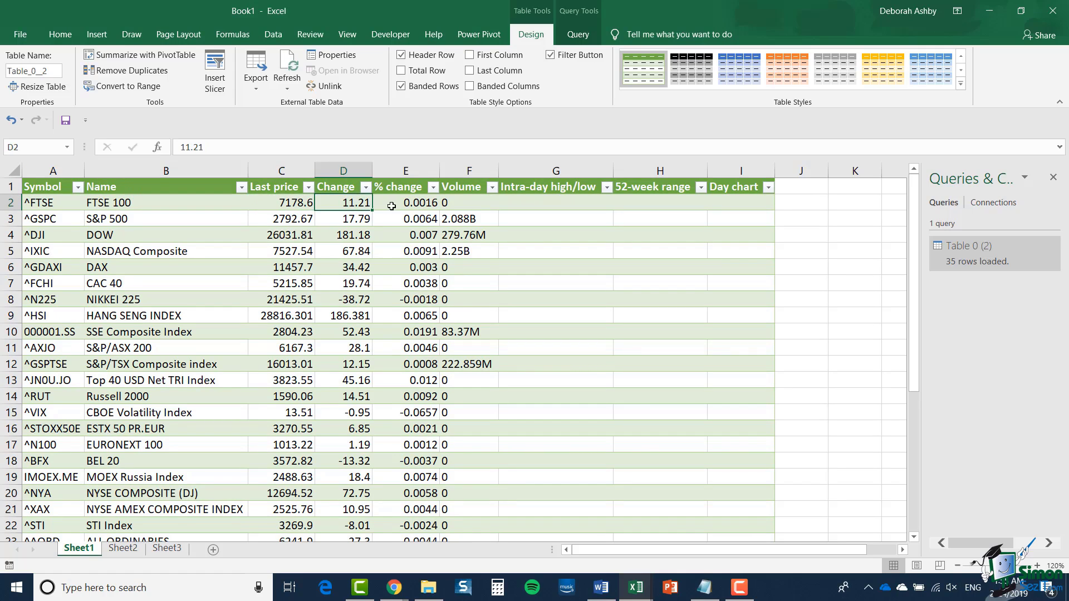
left_click(403, 206)
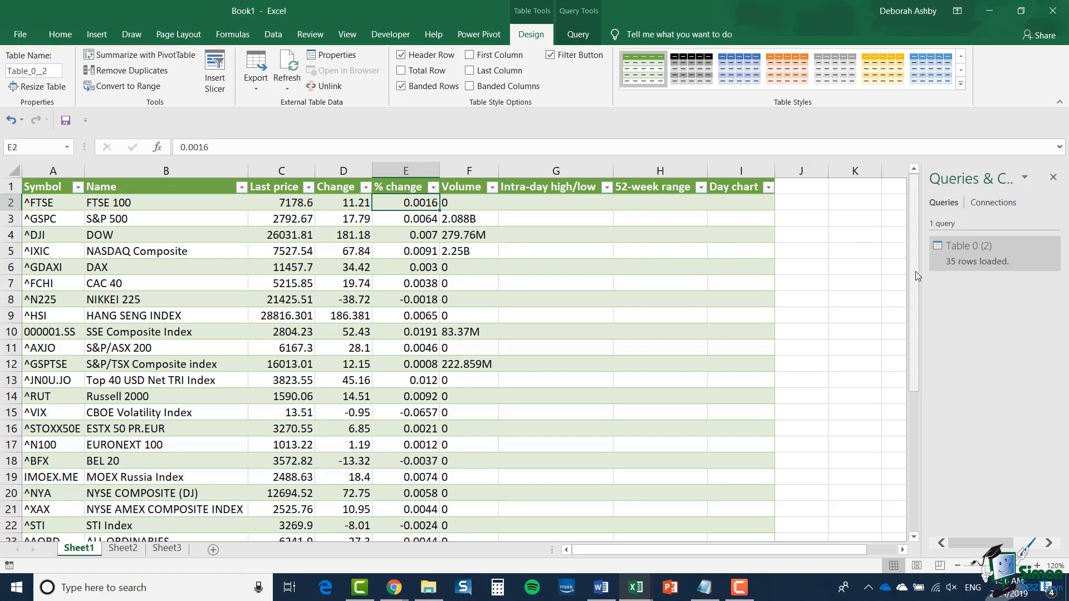
left_click_drag(922, 275, 872, 287)
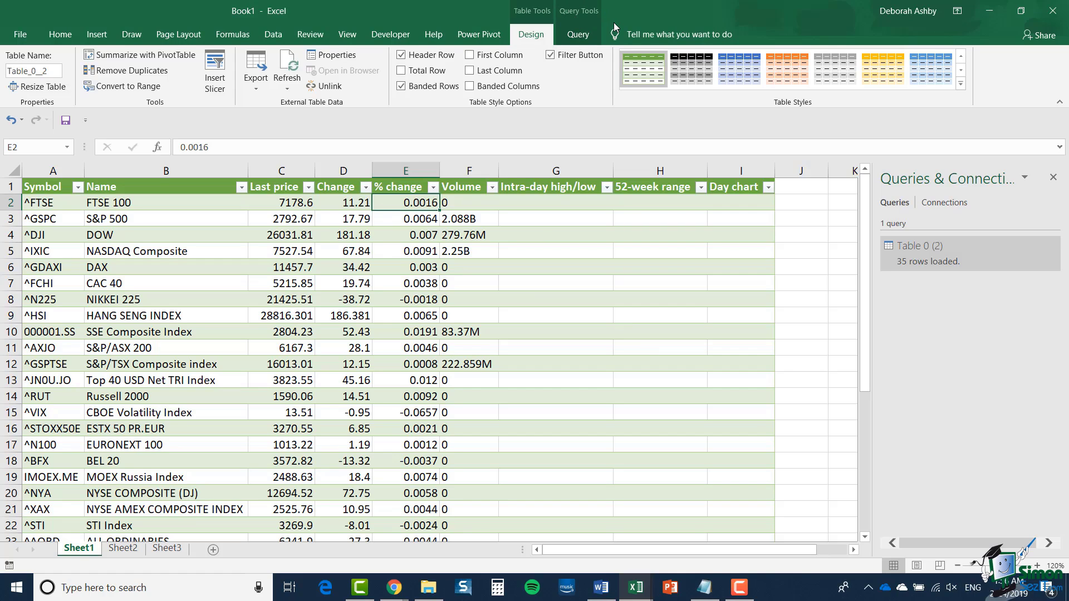
Refresh the world-indices data and open the Properties of query Table 0 (2).
left_click(574, 36)
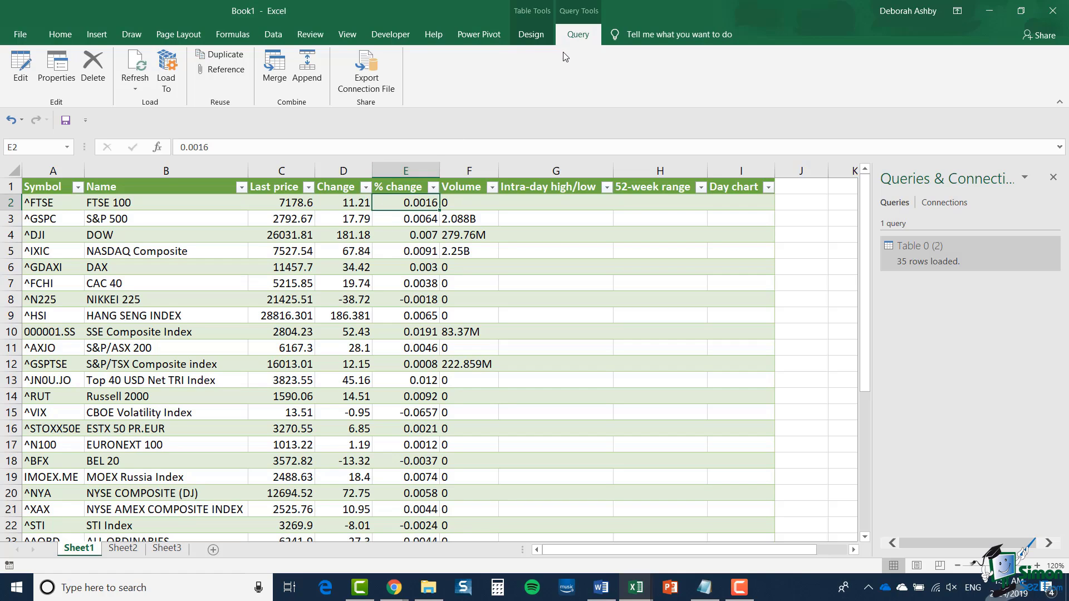
left_click(140, 67)
right_click(944, 259)
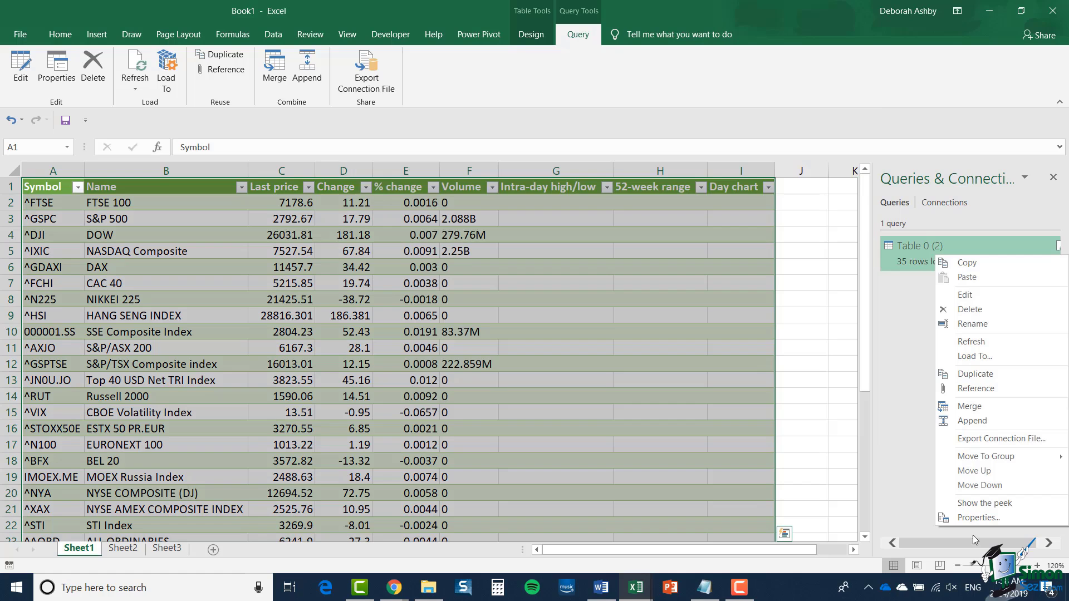
left_click(975, 518)
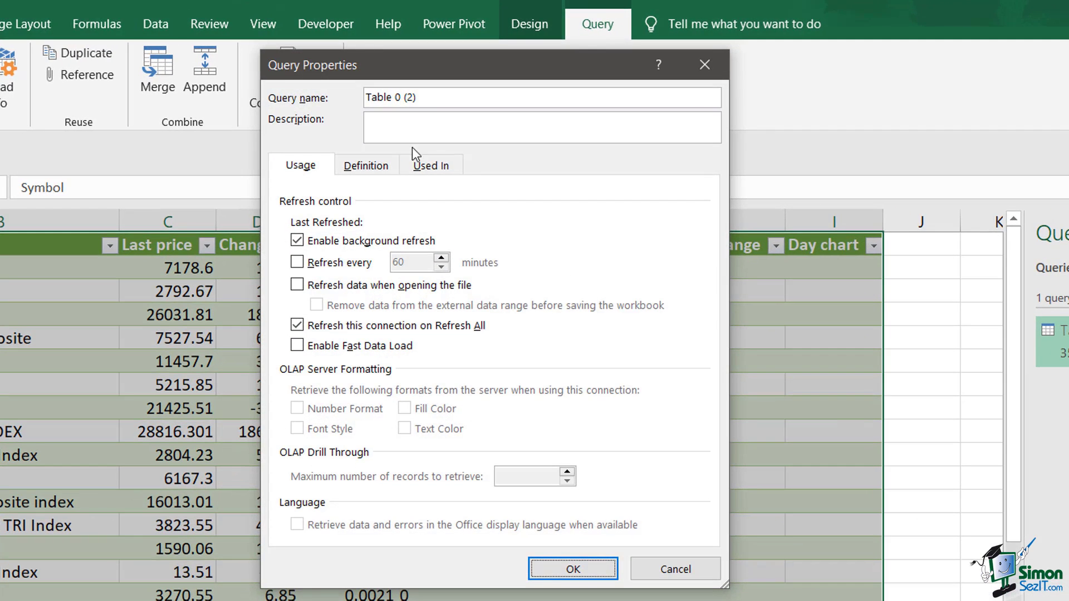
Name the query 'Market Data', refreshing every 2 minutes and when the file opens.
left_click_drag(430, 93, 358, 92)
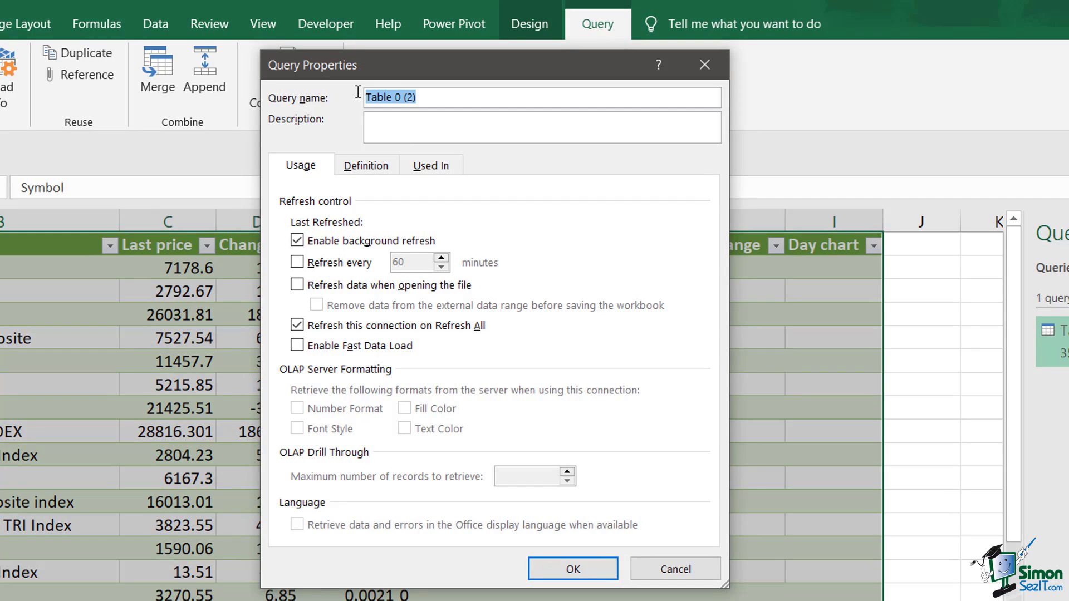
type("Market Dat")
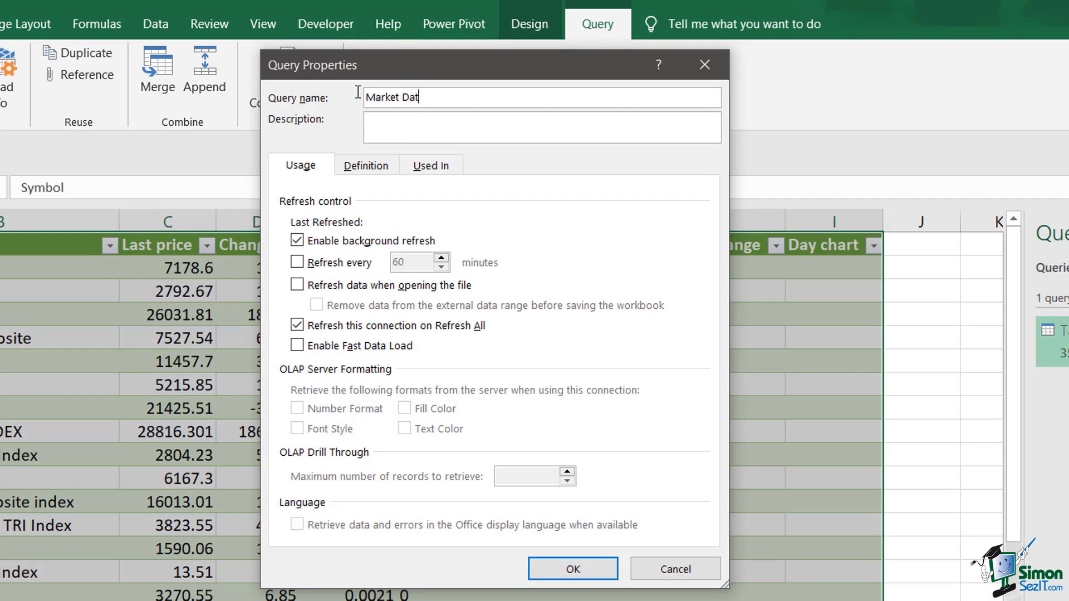
type("a")
left_click(297, 262)
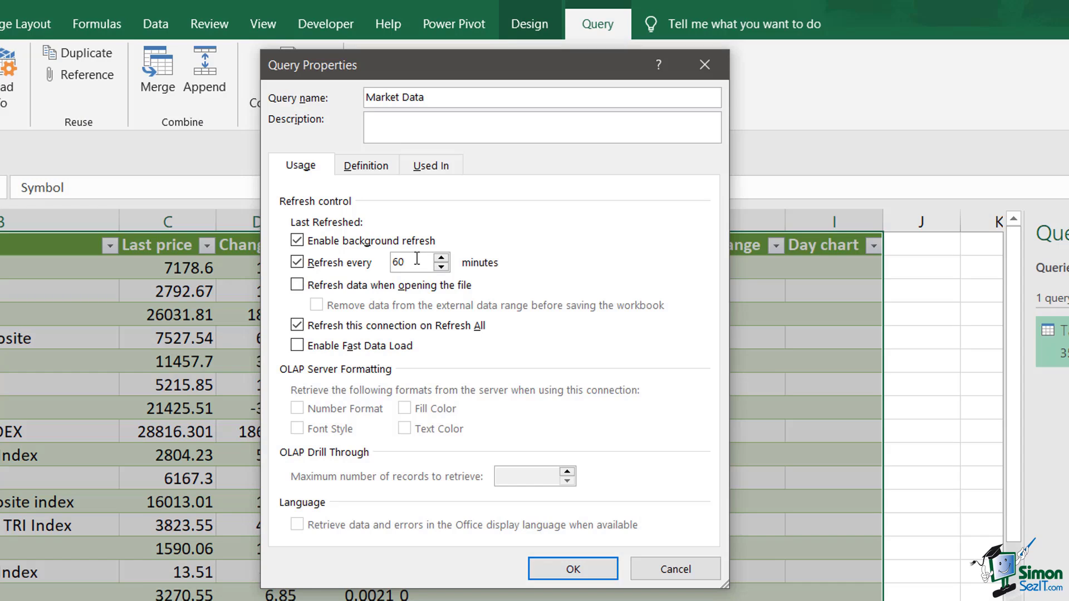
left_click_drag(417, 262, 372, 259)
type("2")
left_click(298, 286)
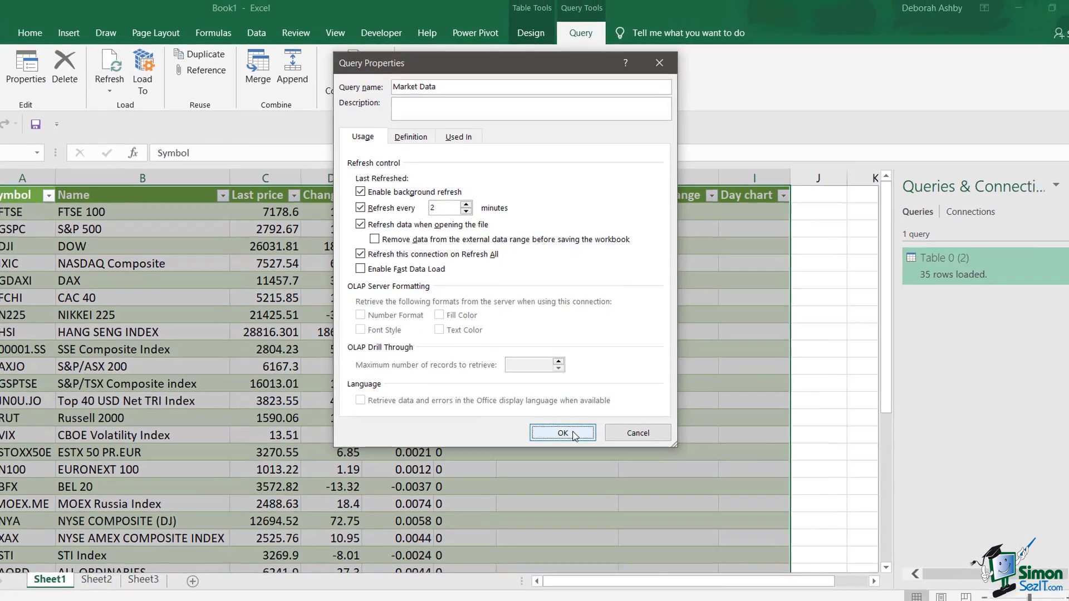
left_click(586, 578)
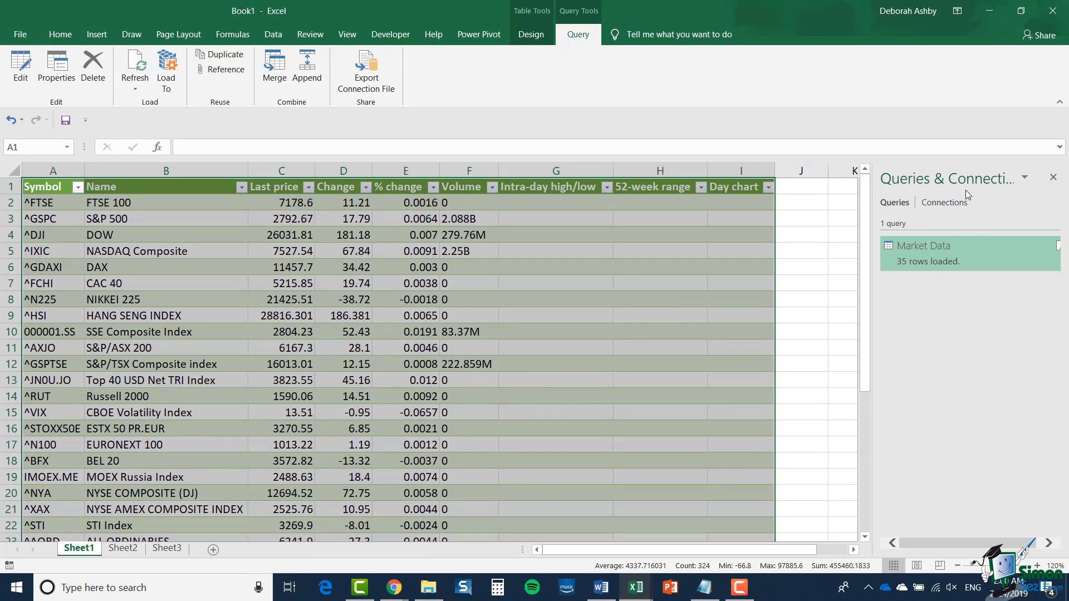
Bring up the new blank Book2 workbook with its empty Sheet1.
mouse_move(911, 255)
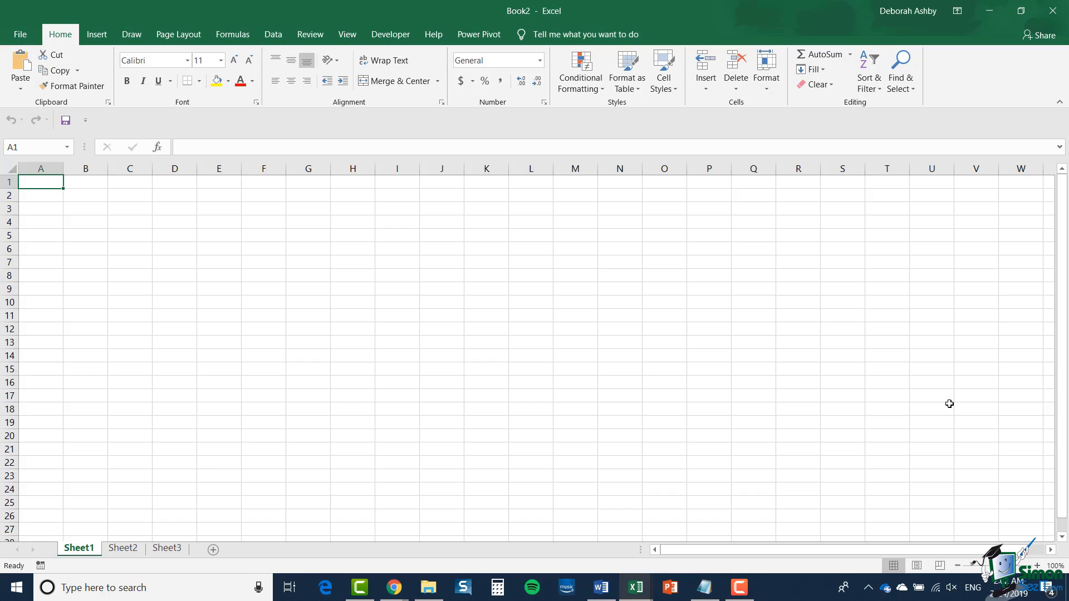
Open Connect to Web Data.xlsx from the File menu's Recent list.
left_click(20, 38)
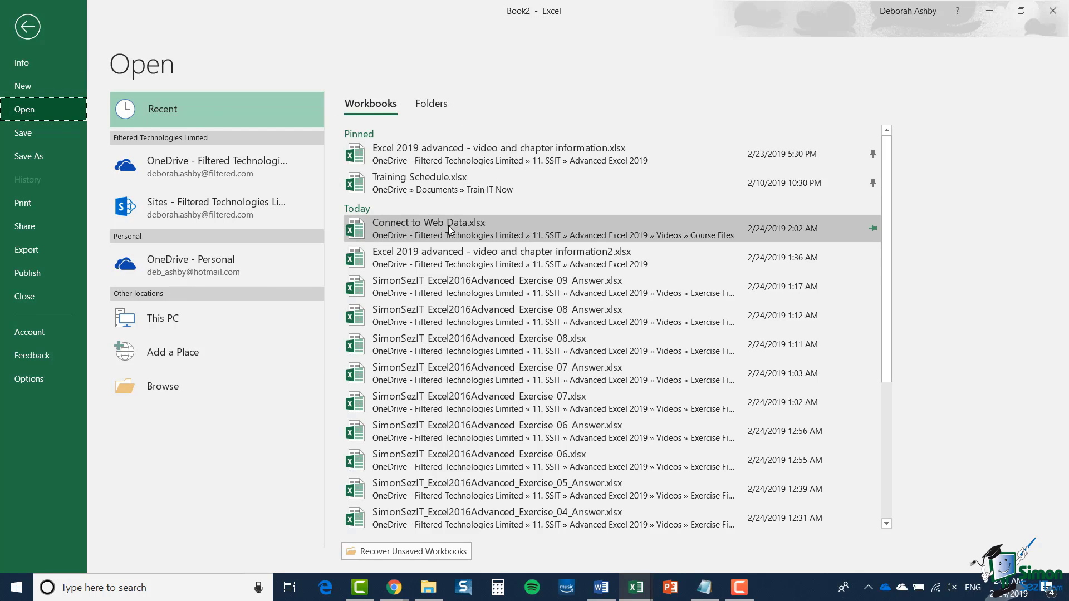
left_click(523, 228)
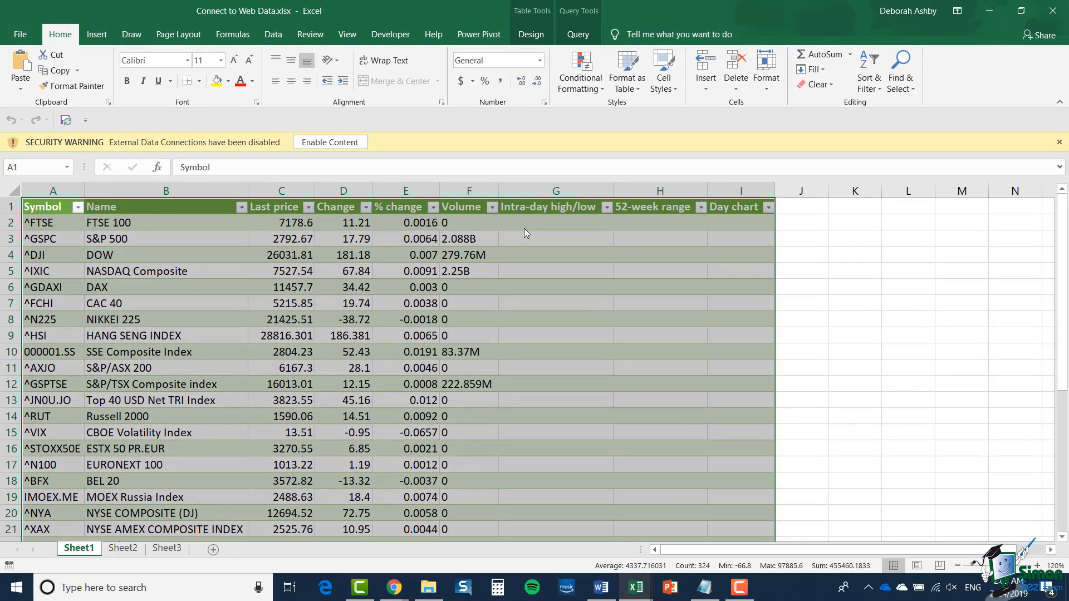
Enable the workbook's external data content and accept the Trusted Document prompt.
left_click(313, 143)
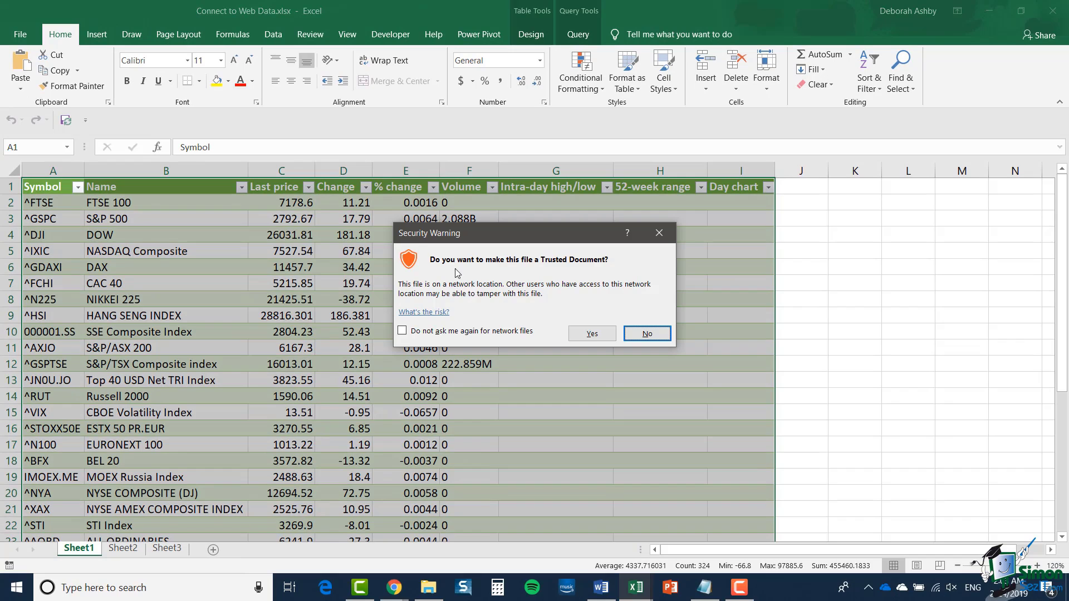
left_click(640, 333)
left_click(575, 314)
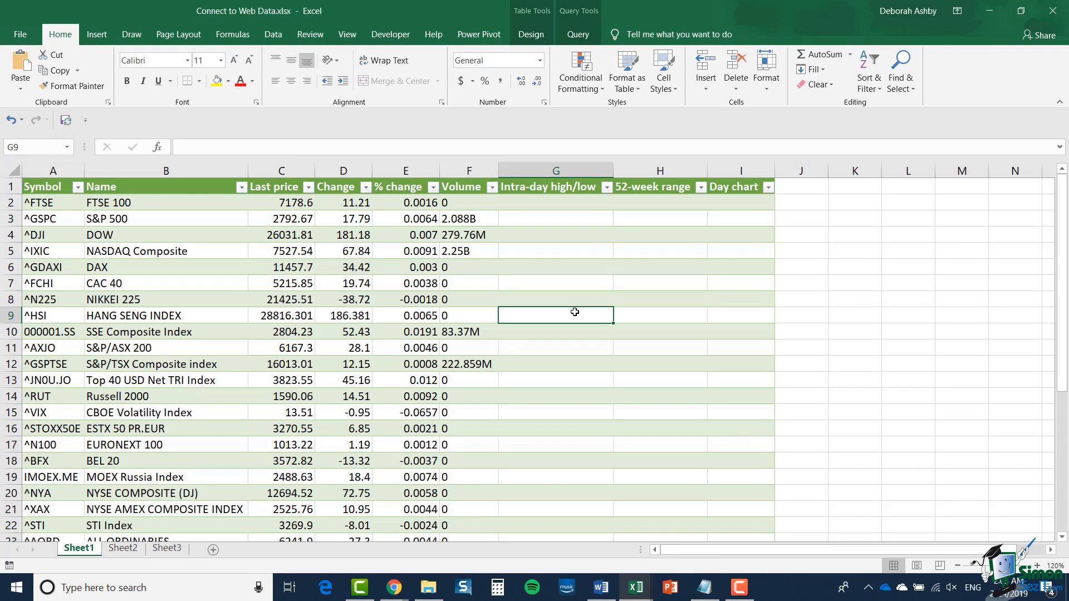